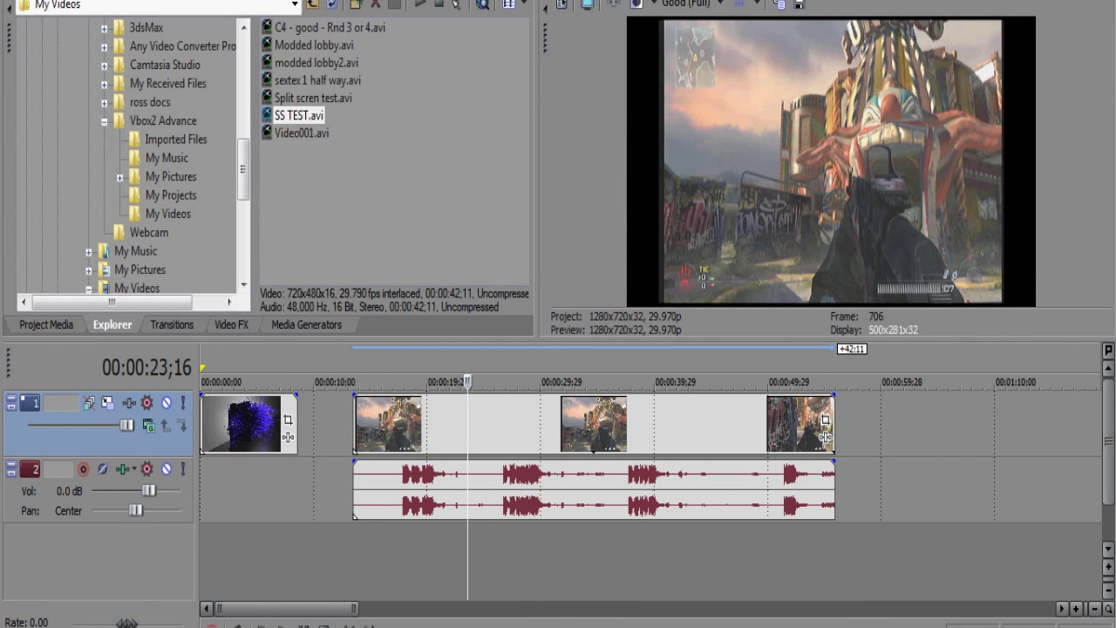
Split the gameplay clip and its audio at 16;10.
left_click(397, 434)
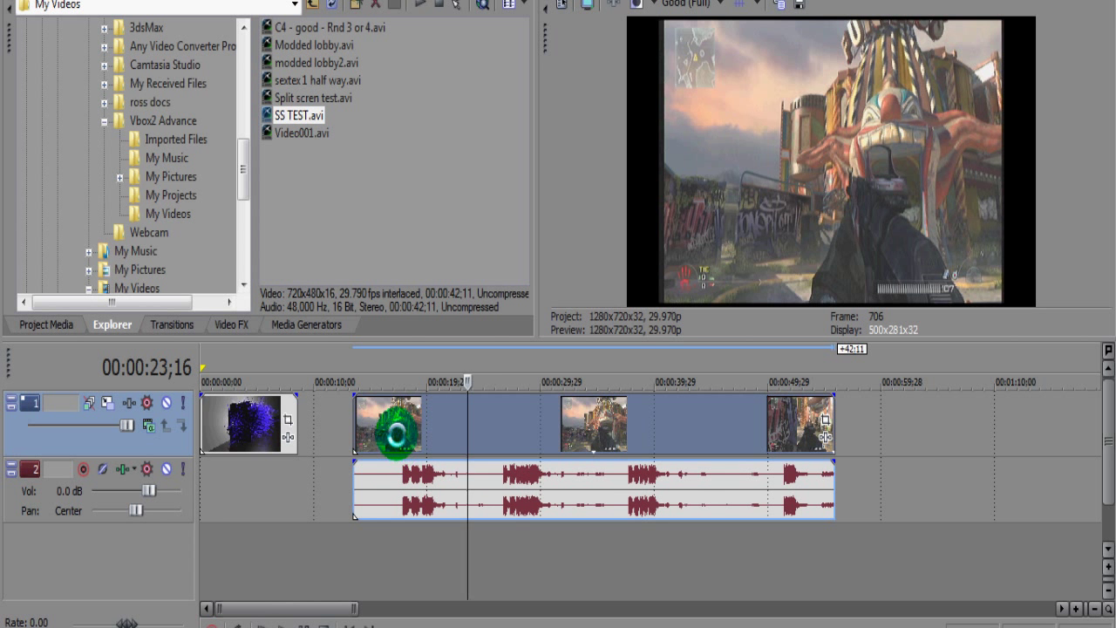
left_click(397, 433)
left_click(386, 436)
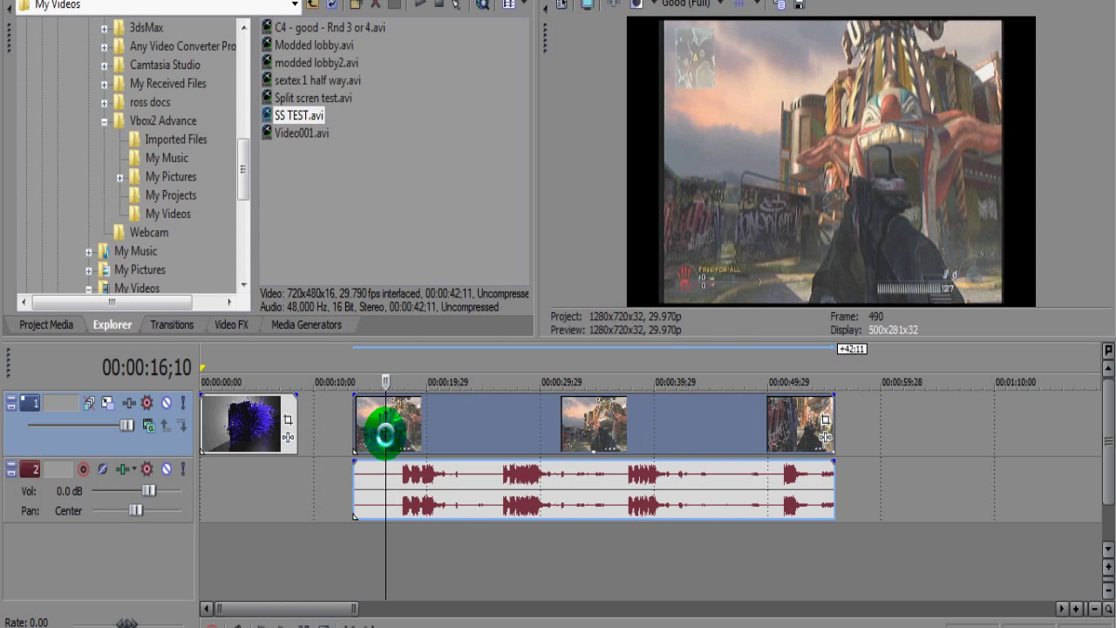
key("s")
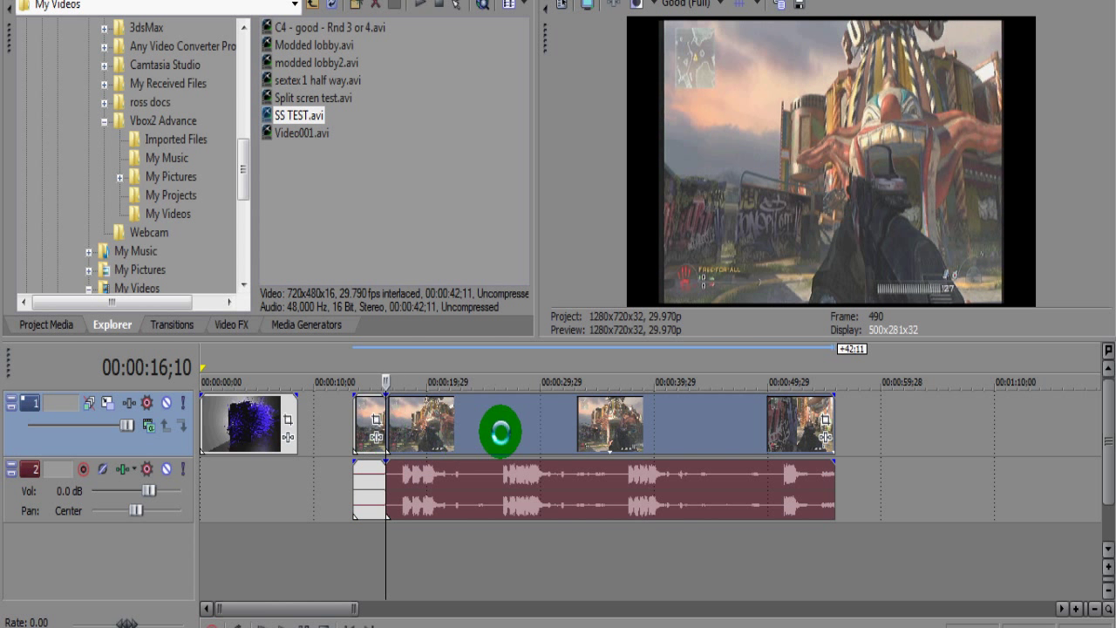
Split again at 26;13 and delete the pieces after 26;13 and before 16;10.
left_click(485, 433)
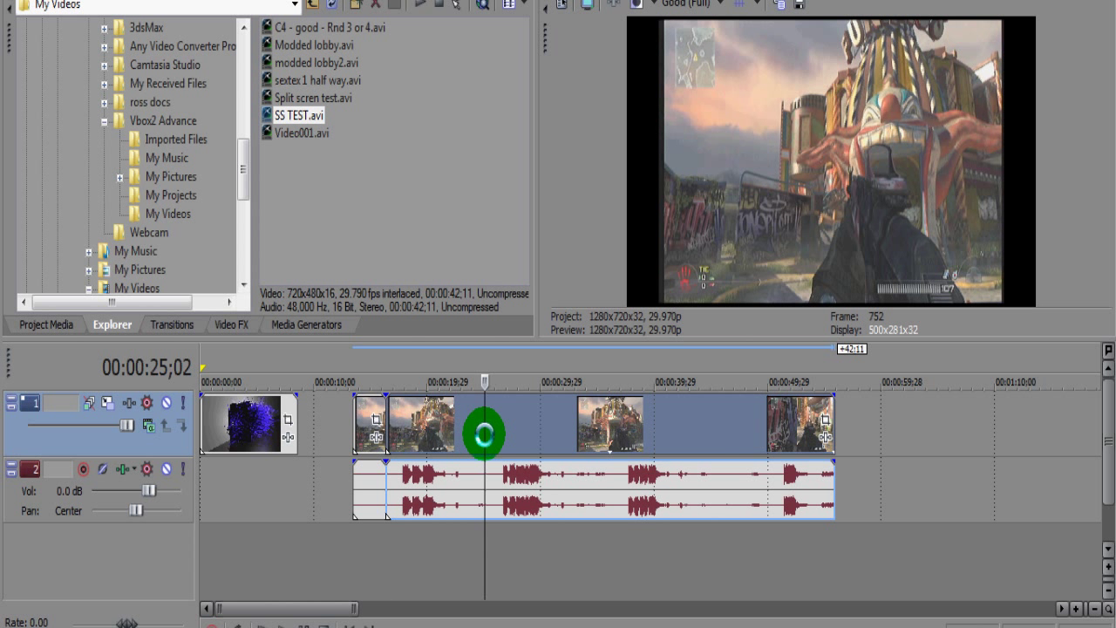
left_click(495, 434)
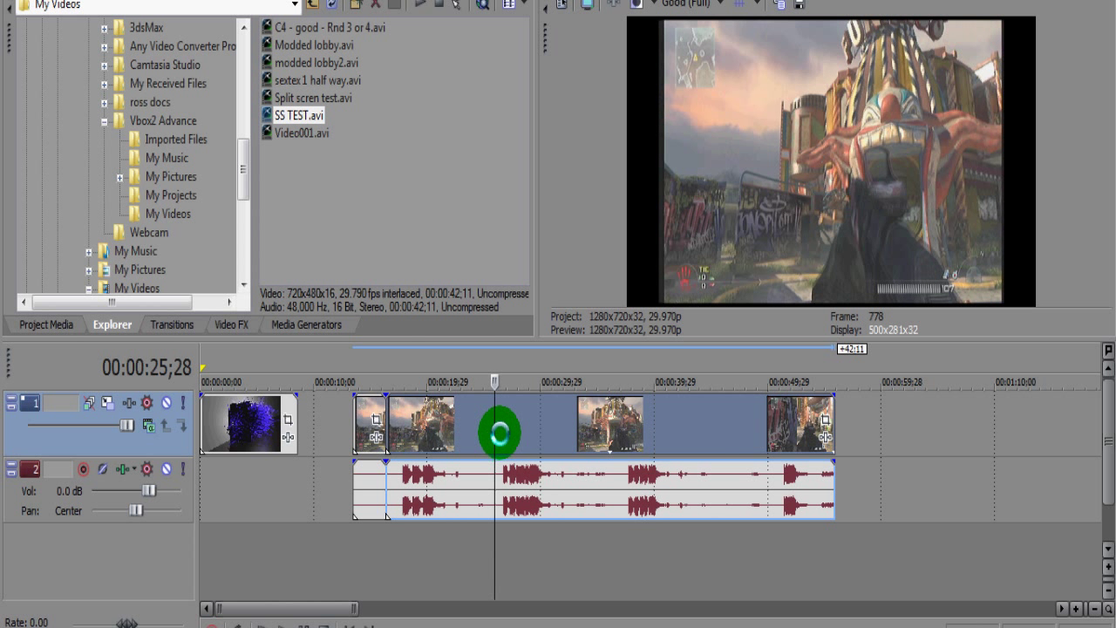
left_click(501, 434)
key("s")
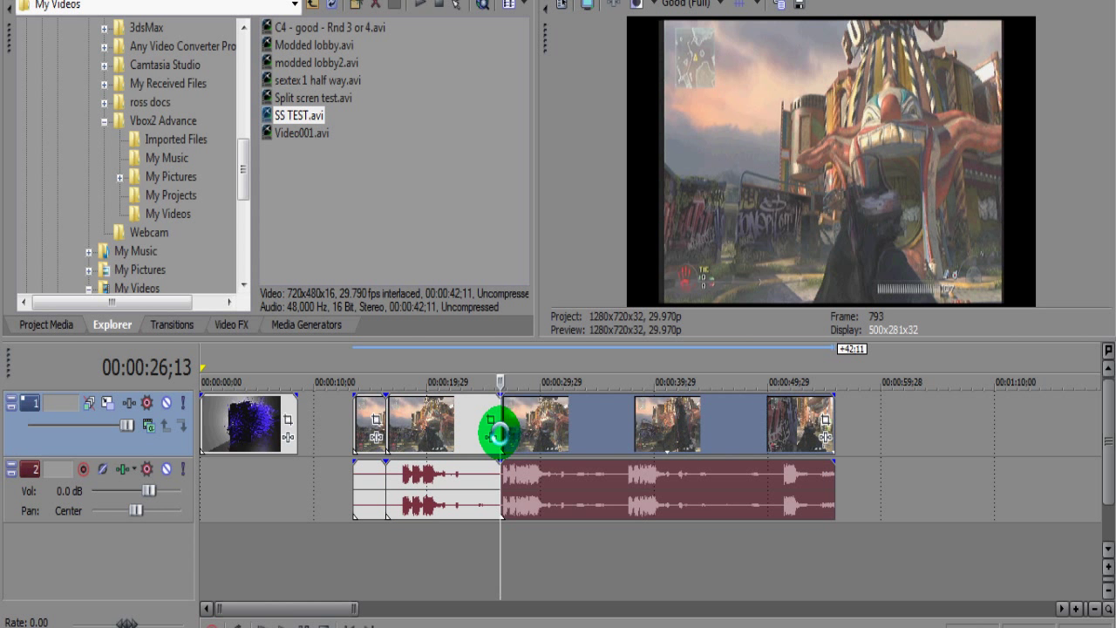
key("Delete")
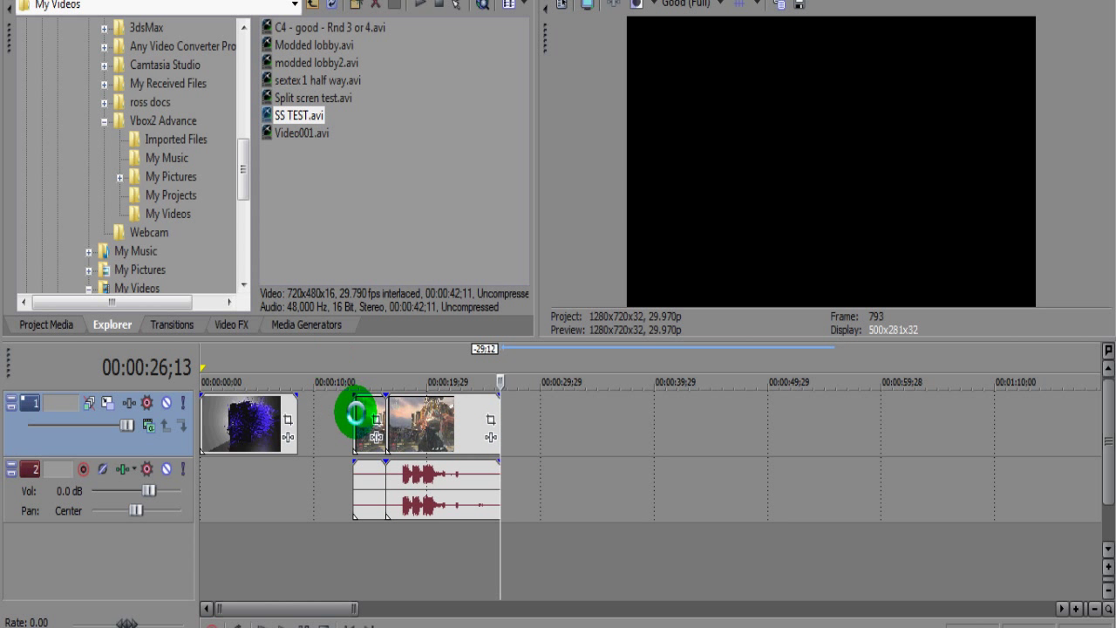
left_click(363, 418)
key("Delete")
Apply the YouTube HQ pan/crop preset to the clip with Maintain aspect ratio set to No.
left_click(448, 425)
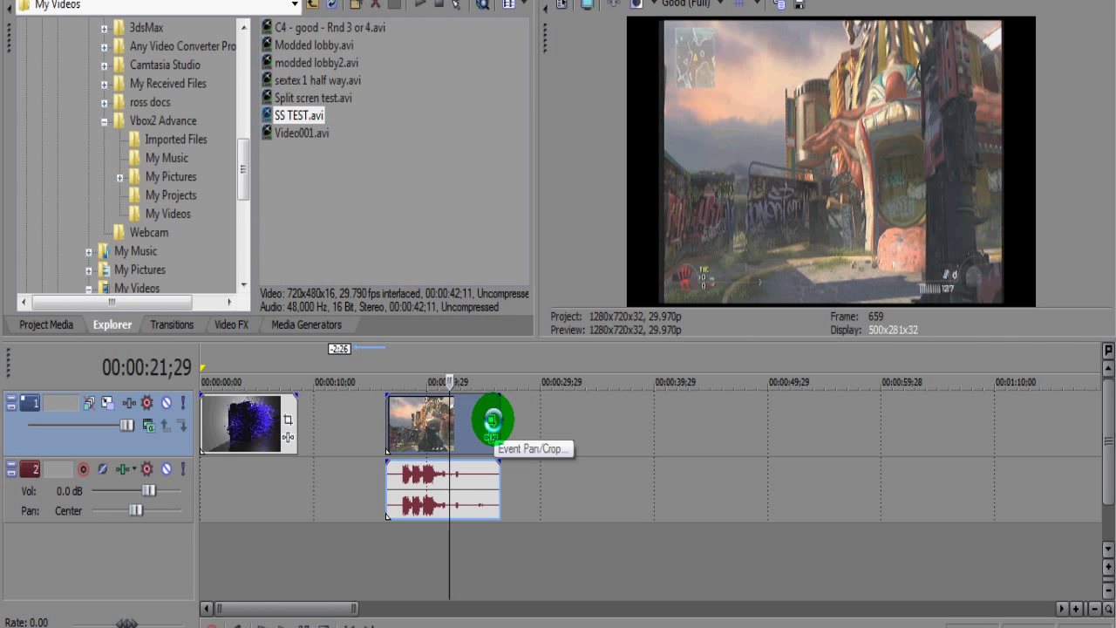
left_click(491, 420)
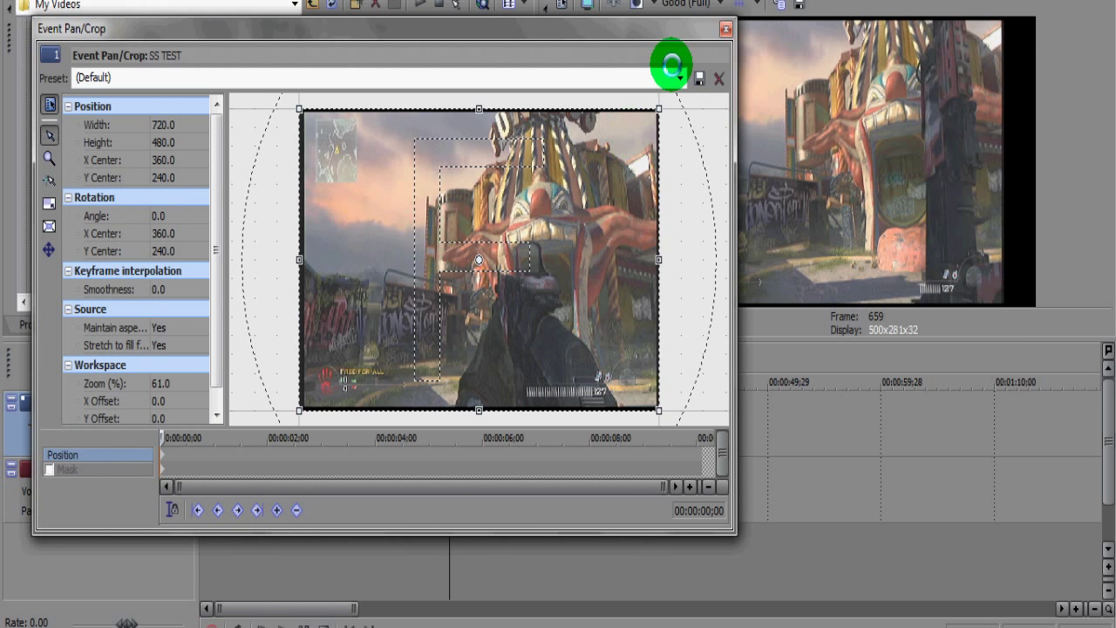
left_click(680, 76)
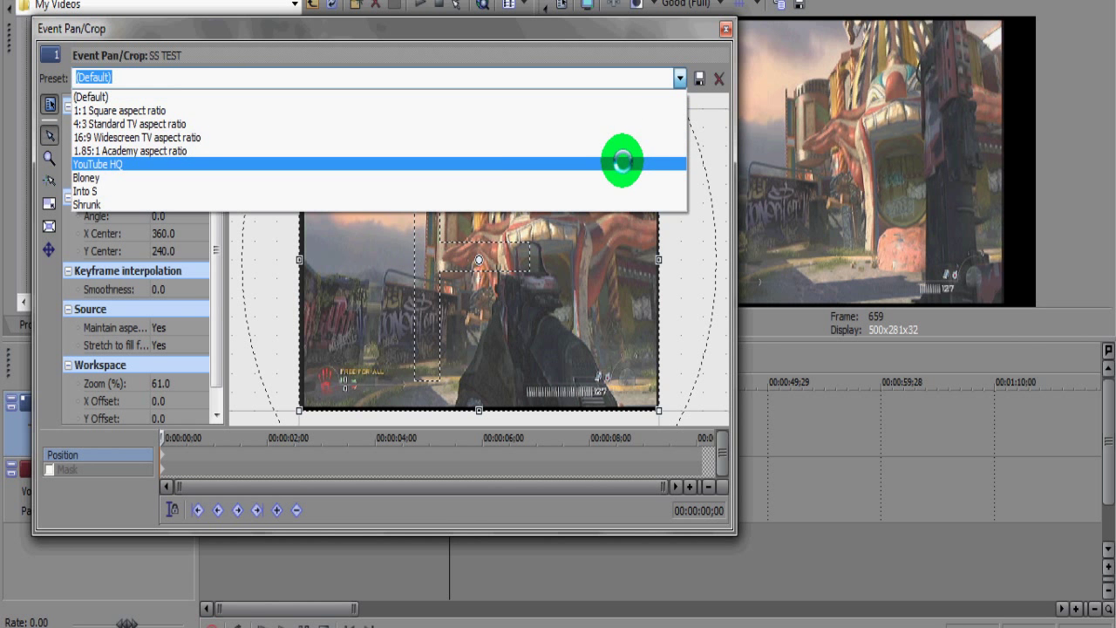
left_click(619, 164)
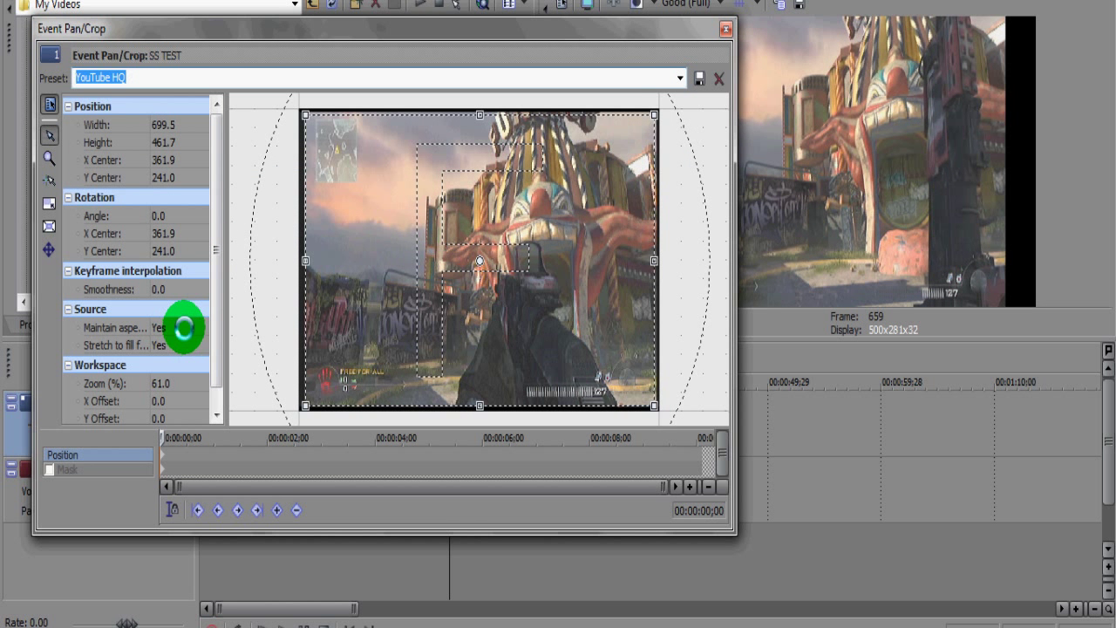
double_click(184, 327)
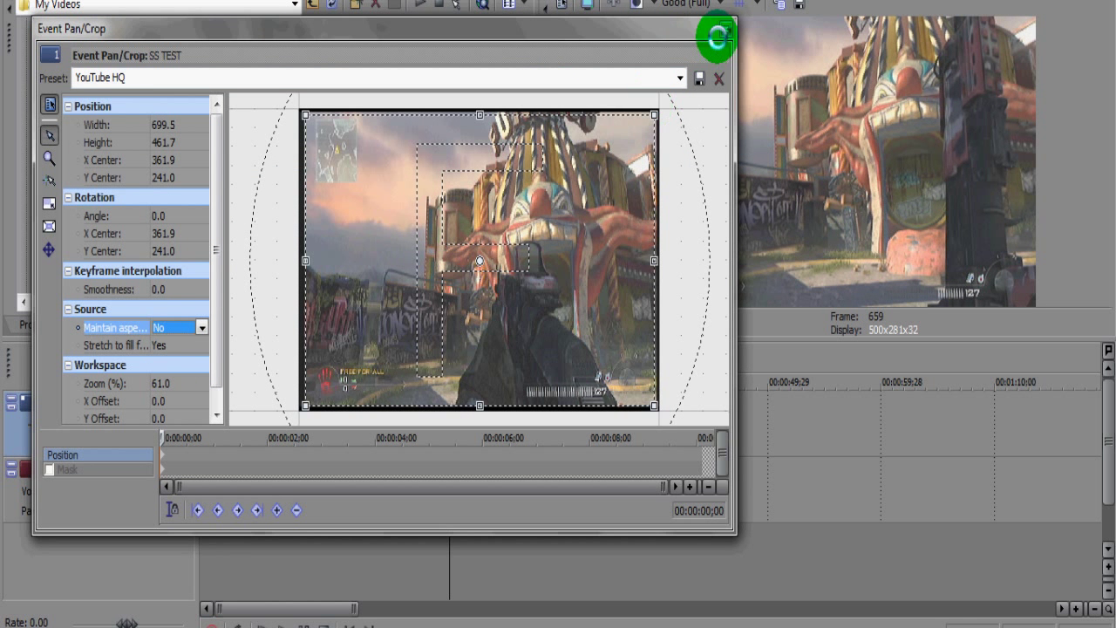
left_click(717, 33)
Review the clip's Media properties and confirm them with OK.
right_click(426, 428)
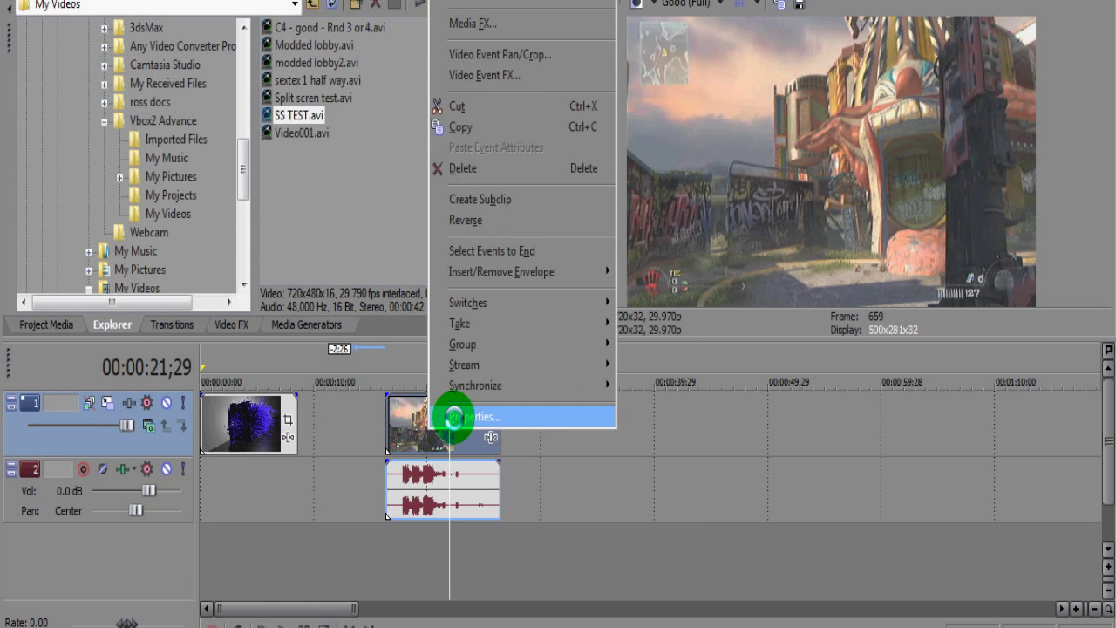
left_click(454, 418)
left_click(478, 33)
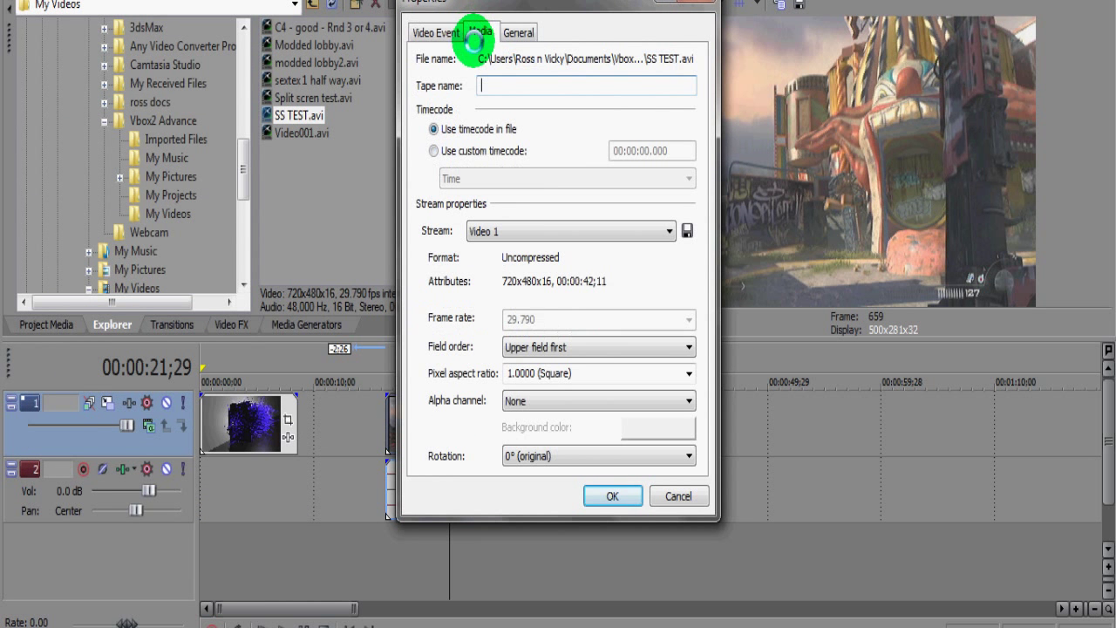
left_click(610, 496)
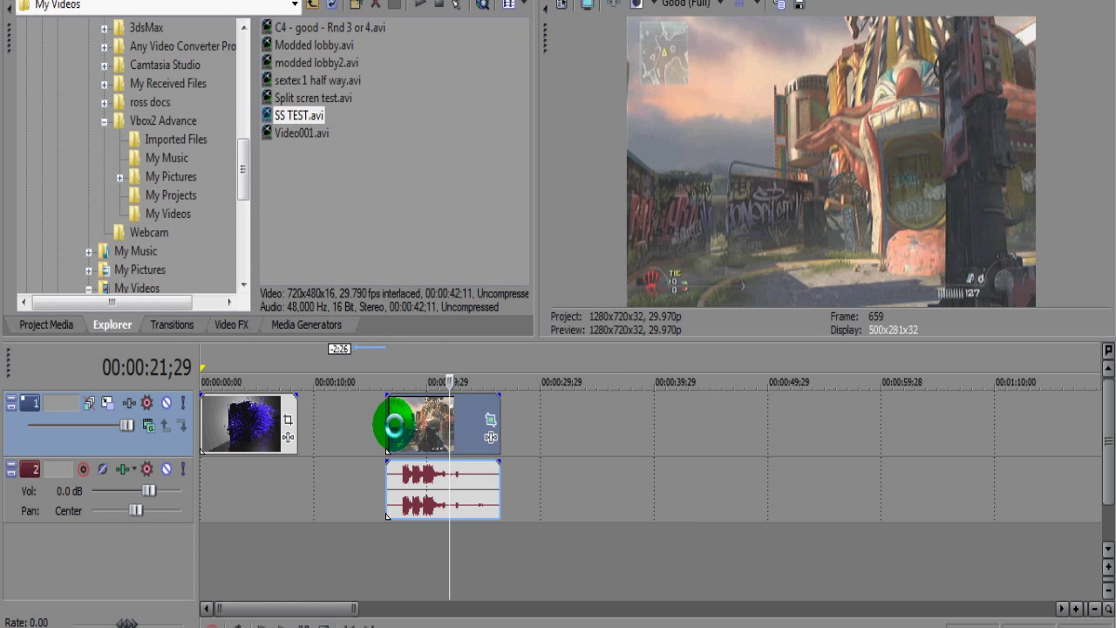
Play from 17;04 to find the reload and split the clip at about 21;02.
left_click(394, 426)
key("space")
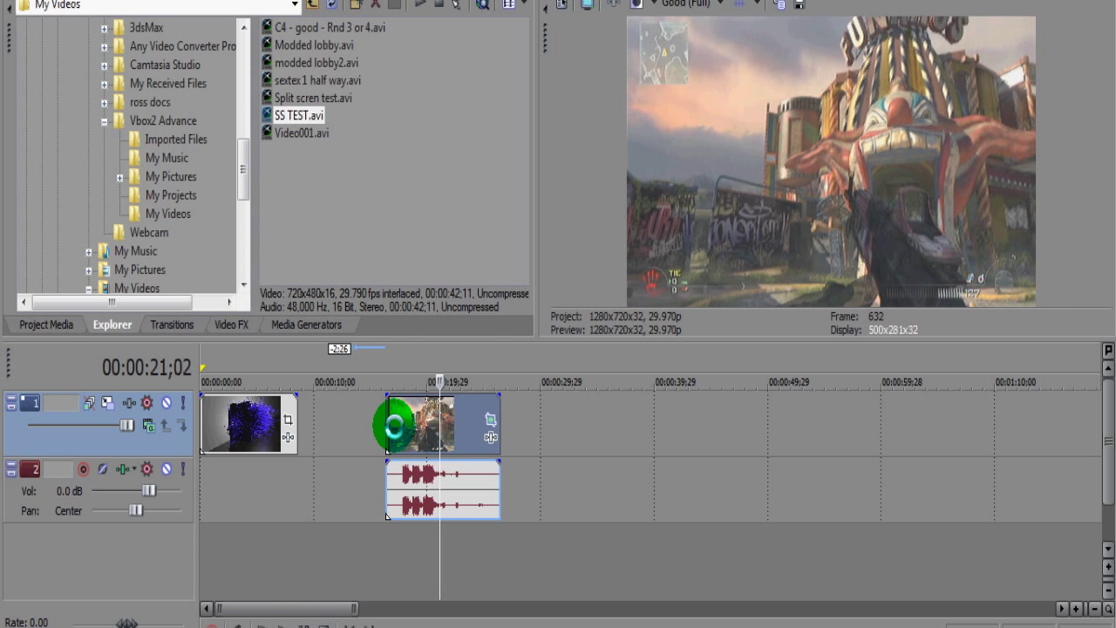
key("s")
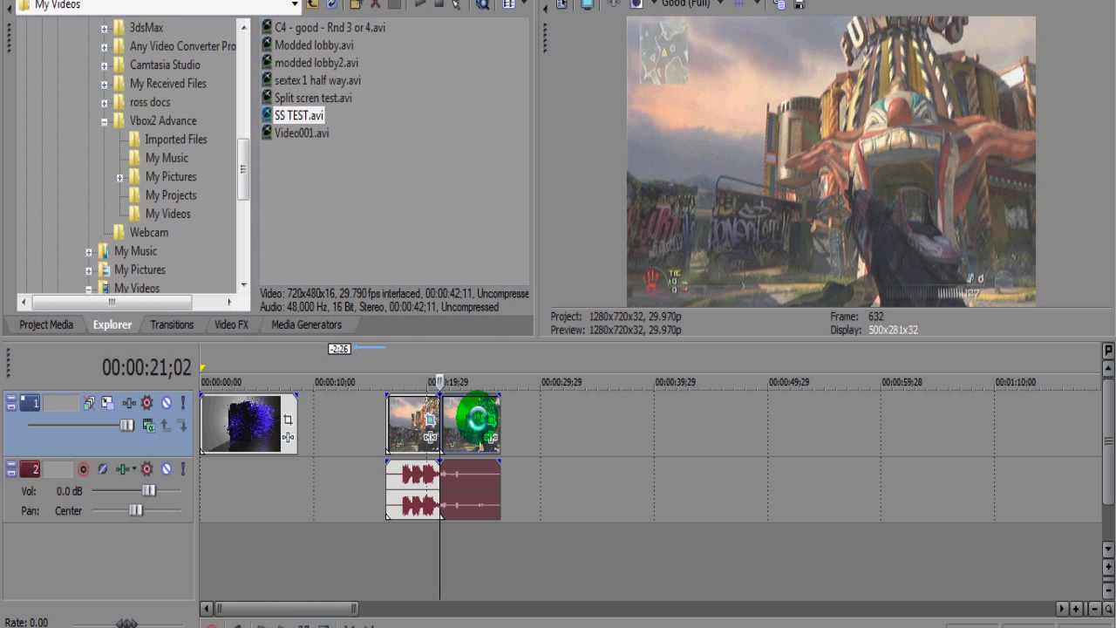
Review from 24;15 and remove the small tail after 25;27.
left_click(478, 420)
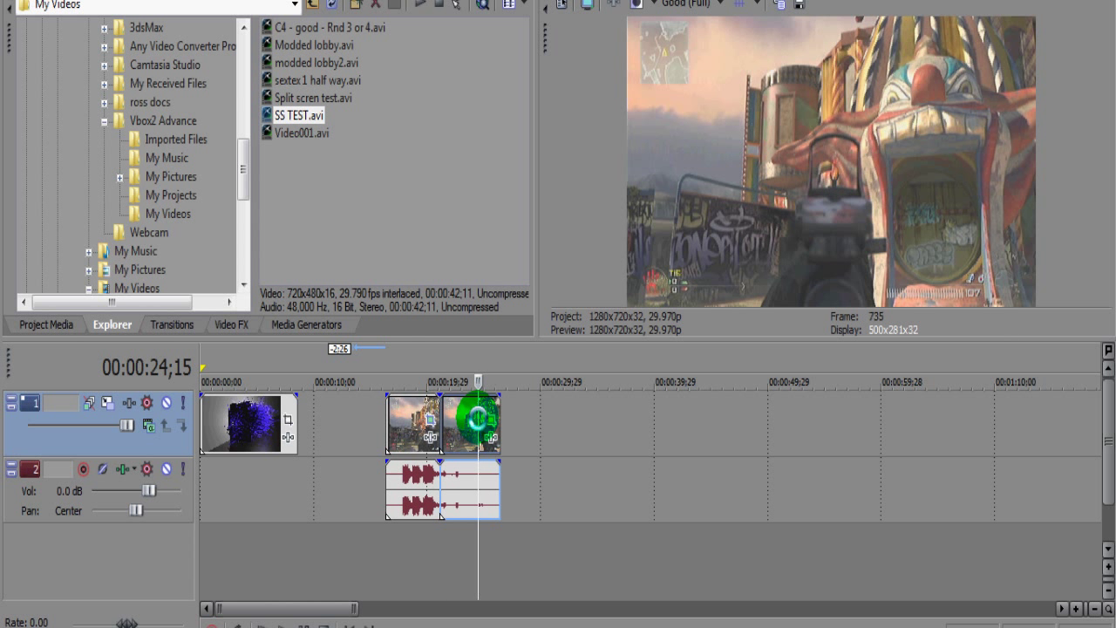
key("space")
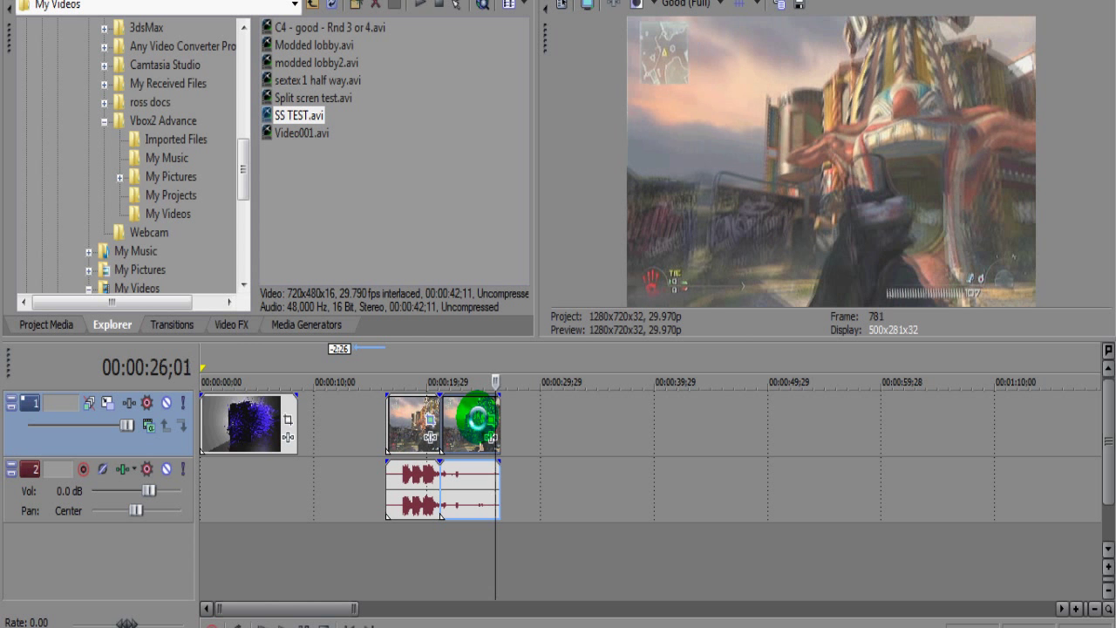
key("Left")
key("Left")
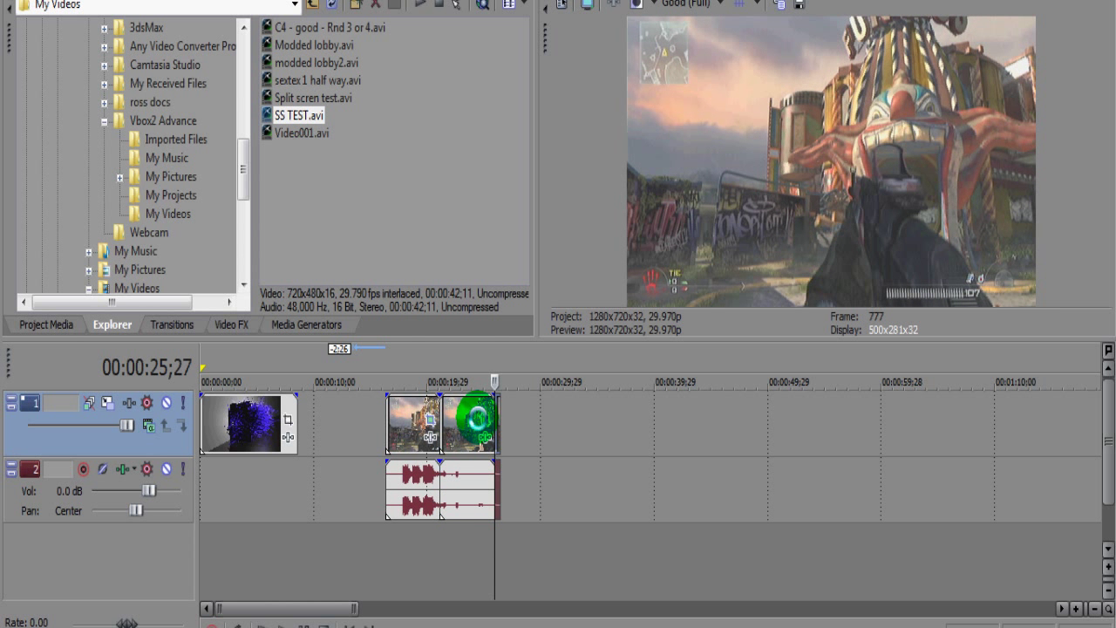
key("Delete")
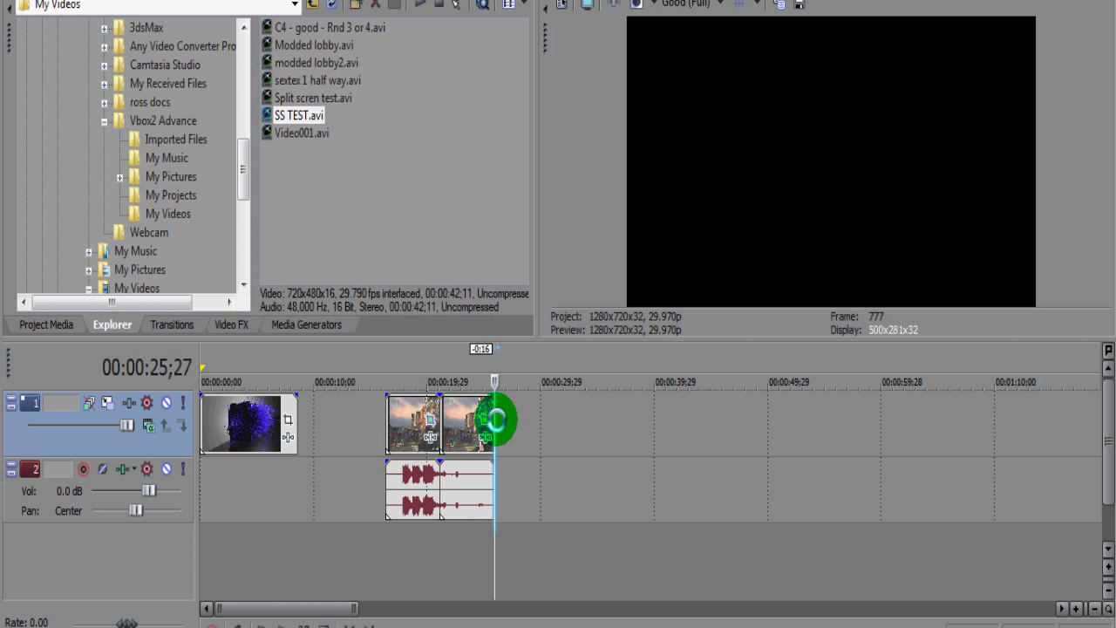
Stretch the reload part about 14 seconds longer, mute the audio, and set preview to Draft (Half).
left_click_drag(499, 421, 659, 450)
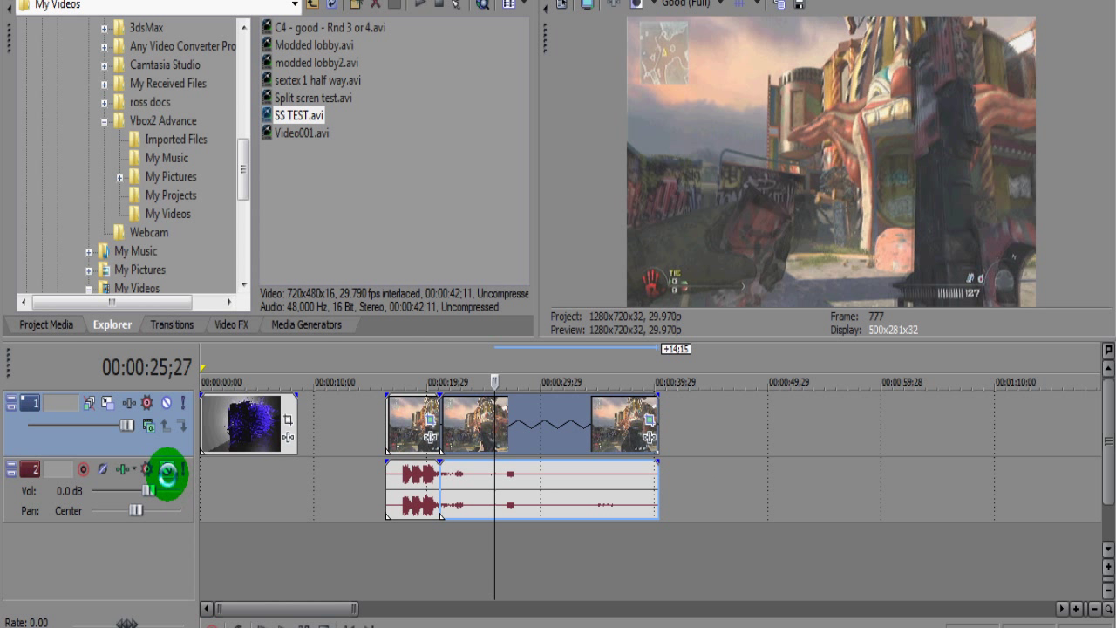
left_click(167, 469)
left_click(691, 21)
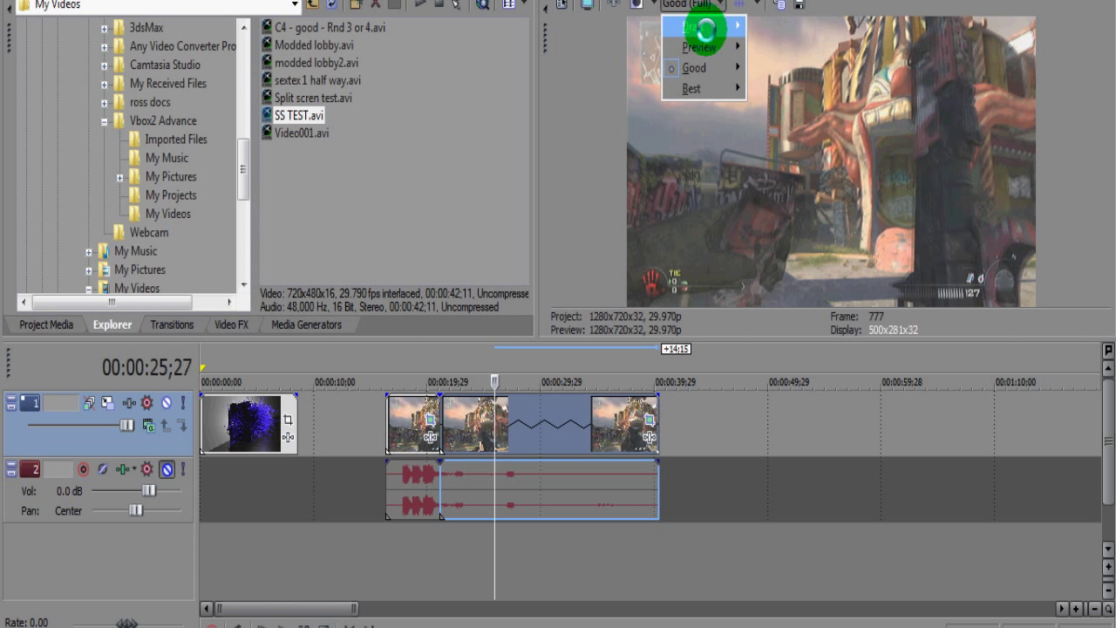
mouse_move(705, 29)
left_click(771, 69)
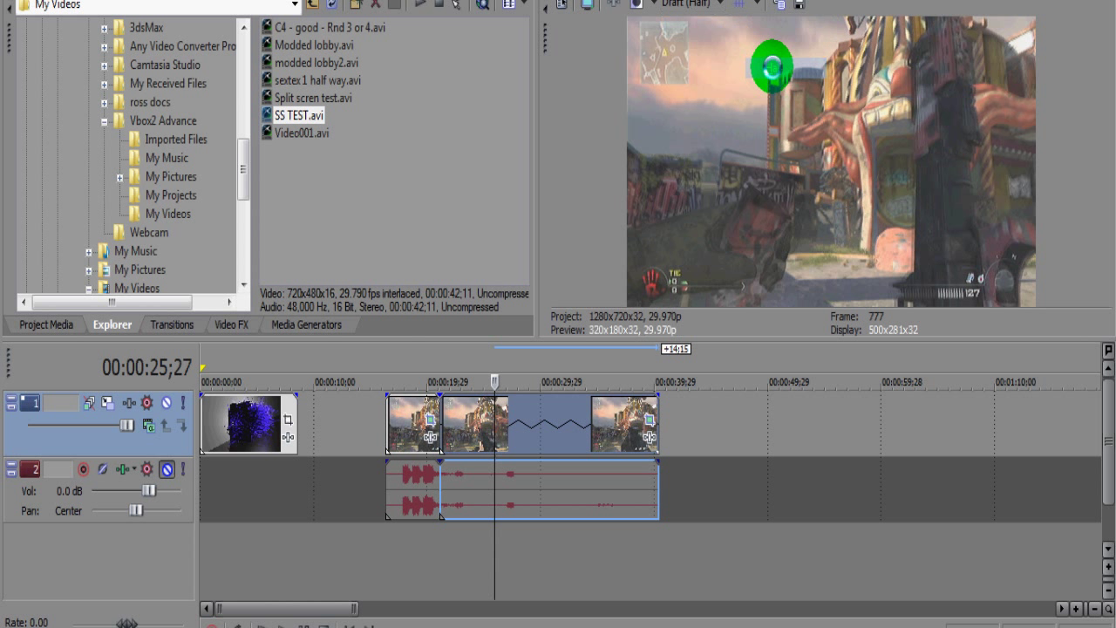
Play the stretched event, then split it at 00:00:33;08 and delete the part after.
left_click(390, 521)
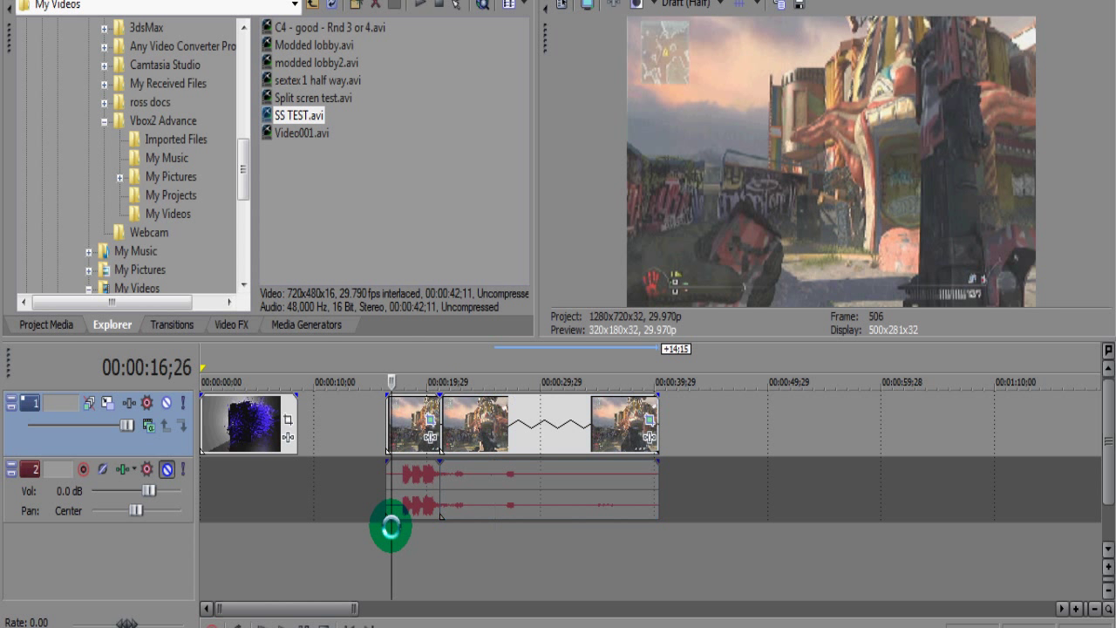
left_click(283, 623)
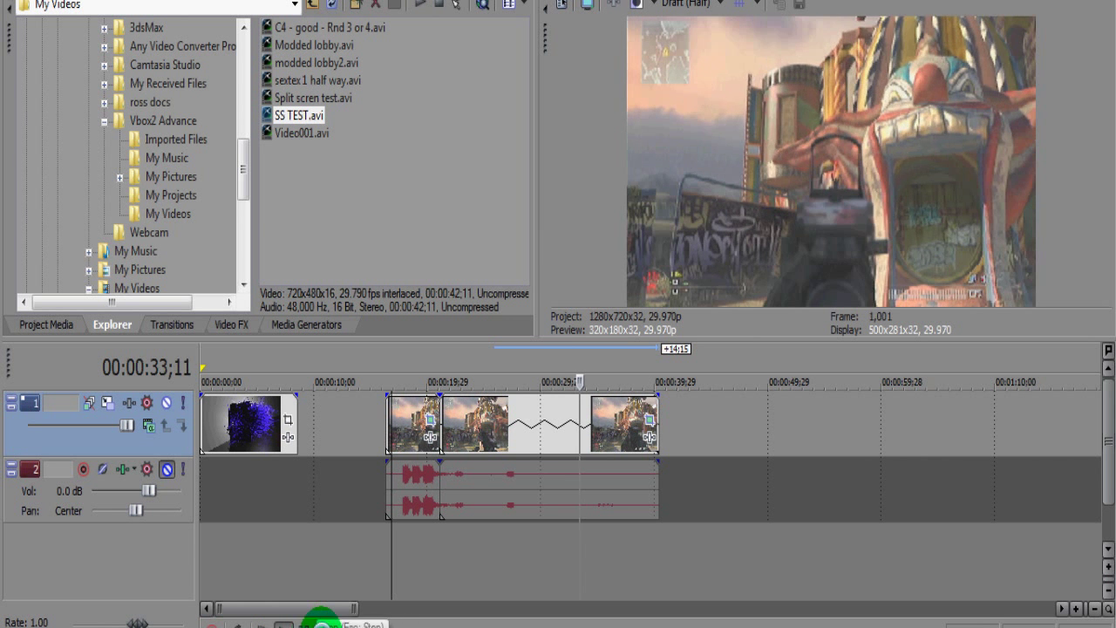
left_click(322, 625)
left_click(578, 430)
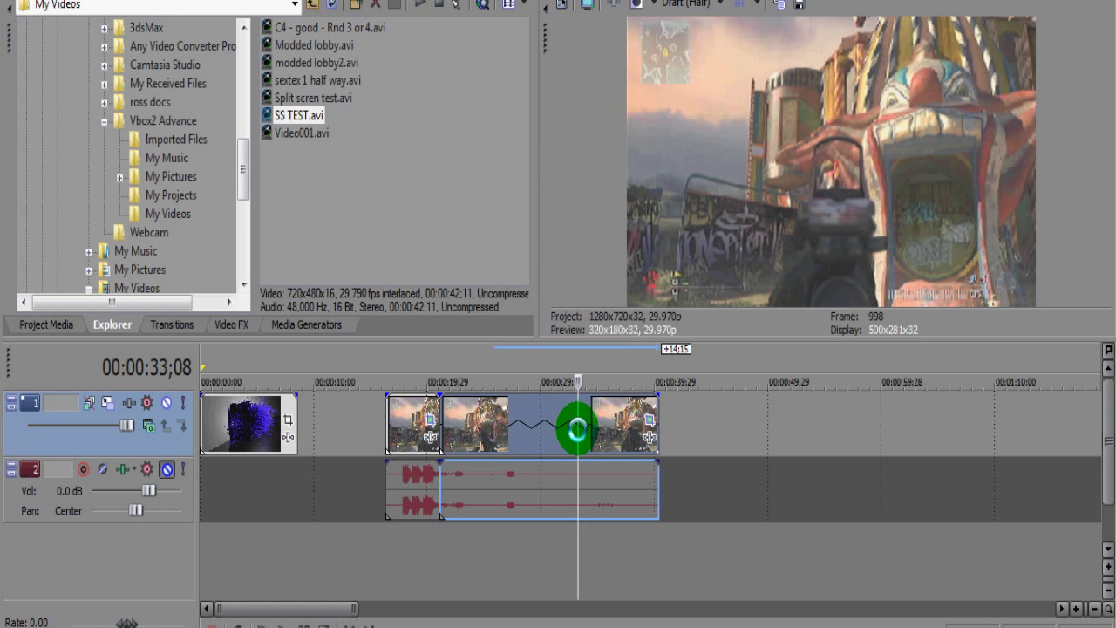
key("s")
key("Delete")
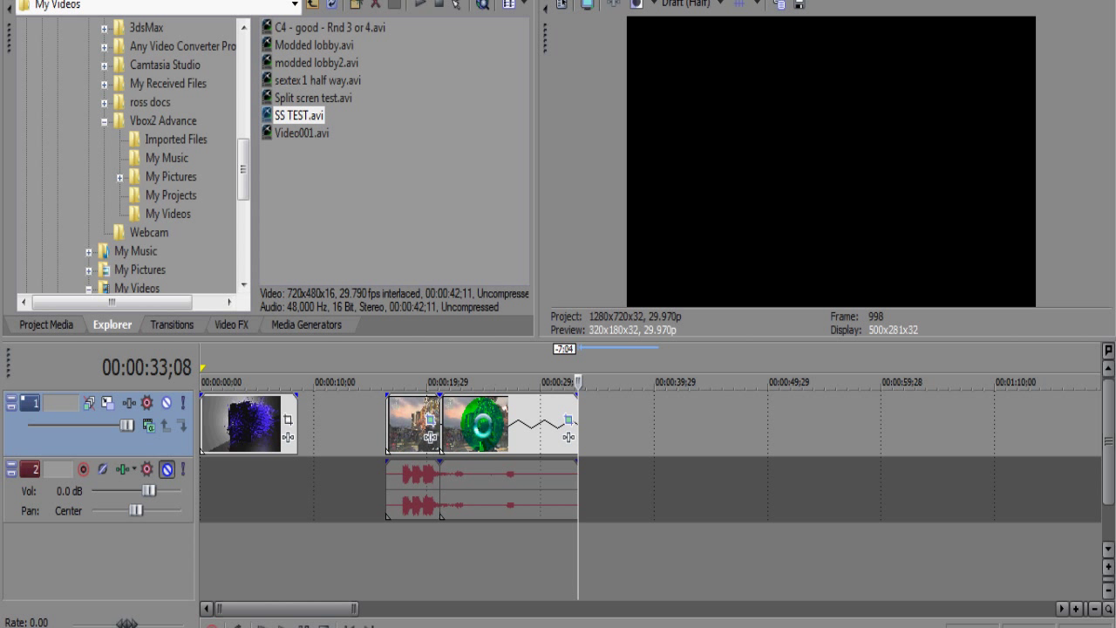
right_click(483, 426)
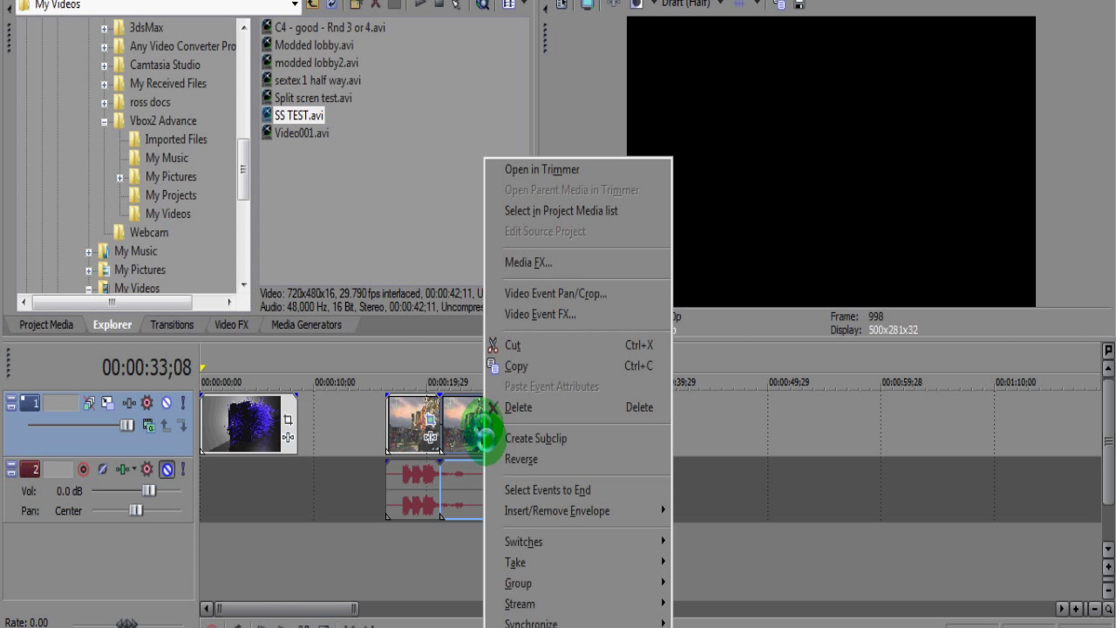
Insert a Velocity envelope on the stretched gameplay event.
mouse_move(518, 509)
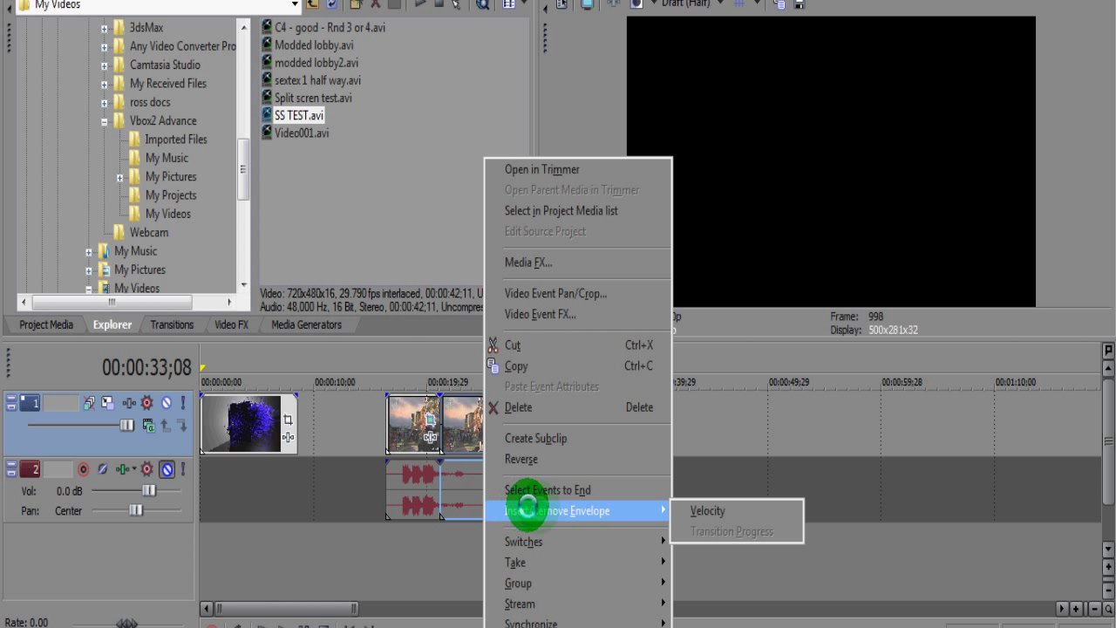
left_click(660, 507)
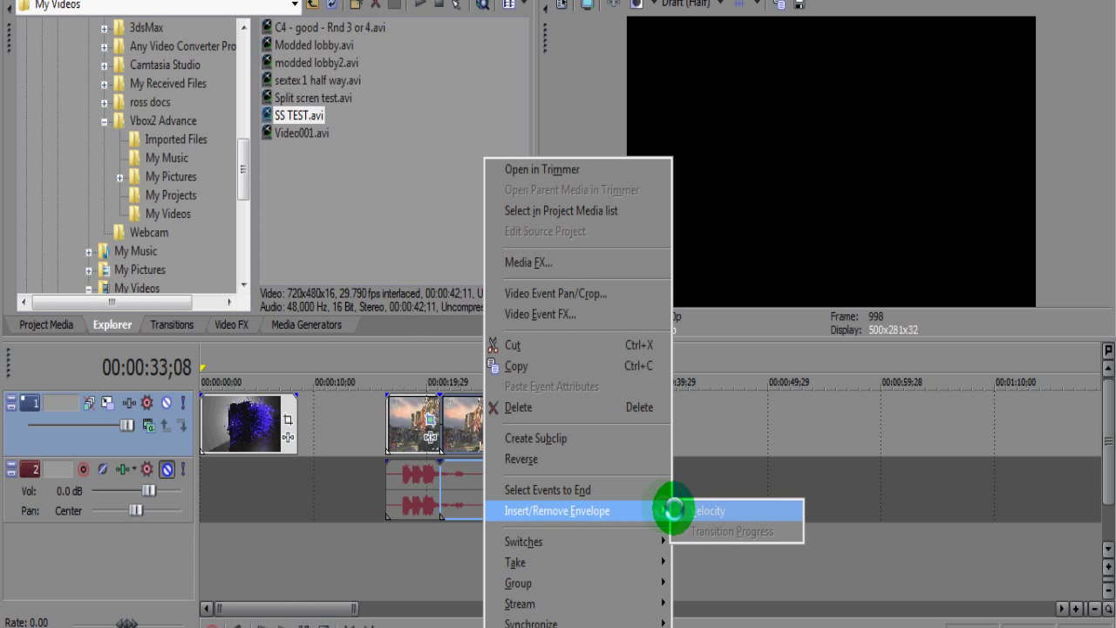
left_click(689, 511)
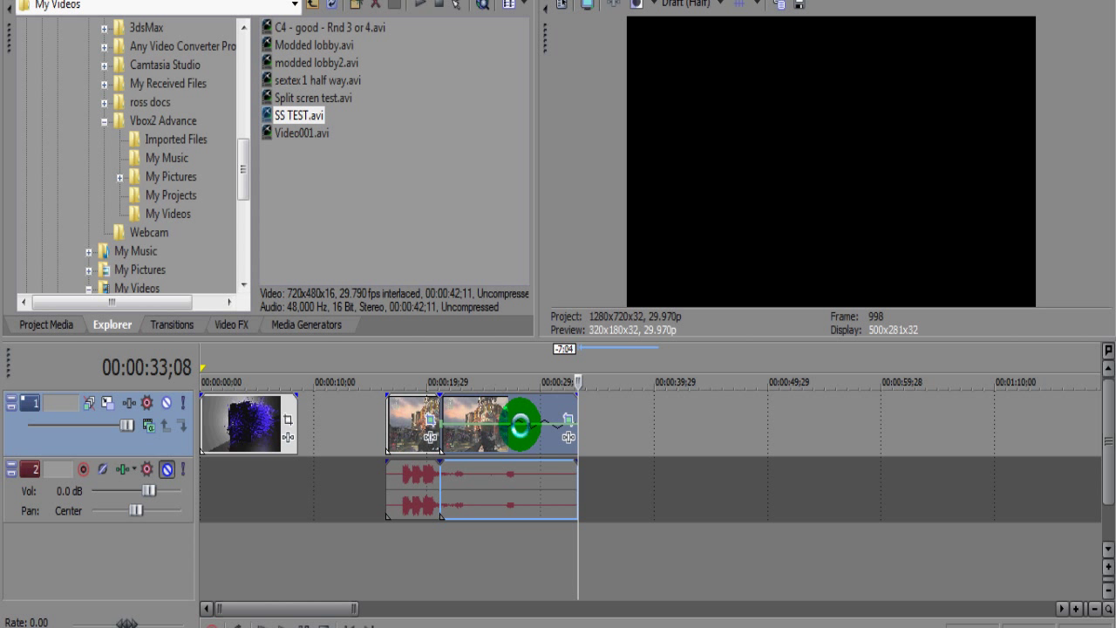
Place the playhead at 00:00:21;23 on the velocity envelope.
left_click(450, 440)
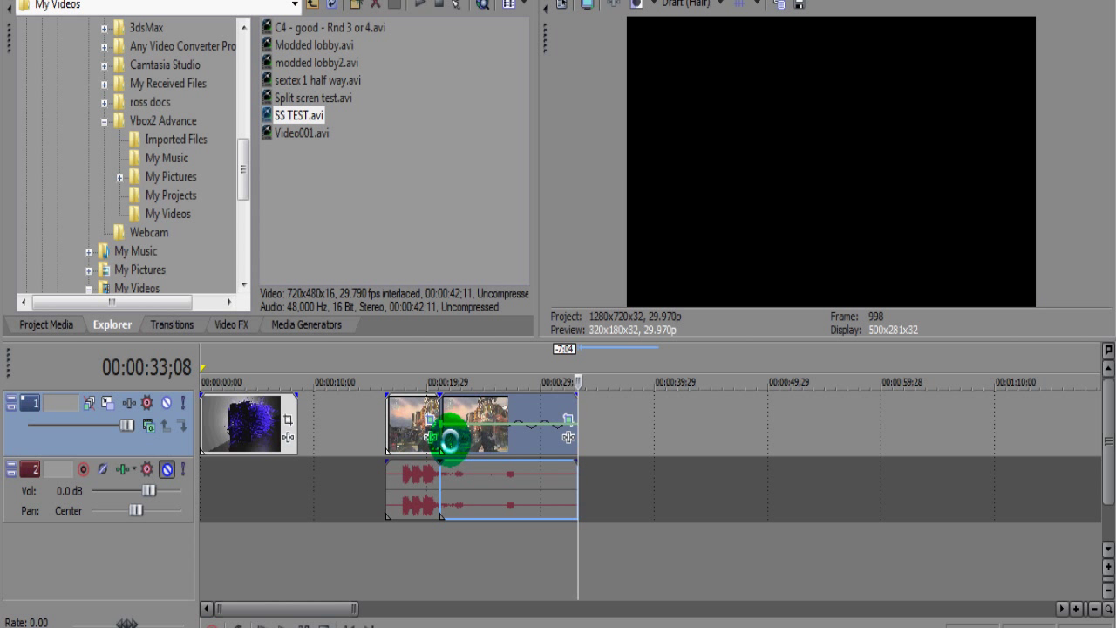
left_click(448, 441)
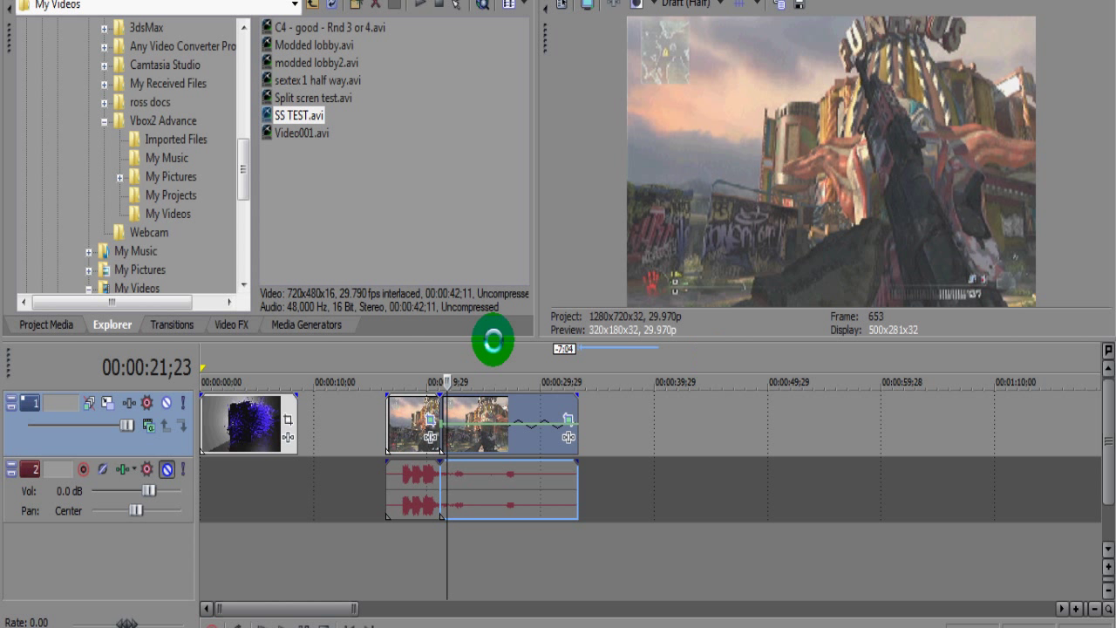
left_click(453, 423)
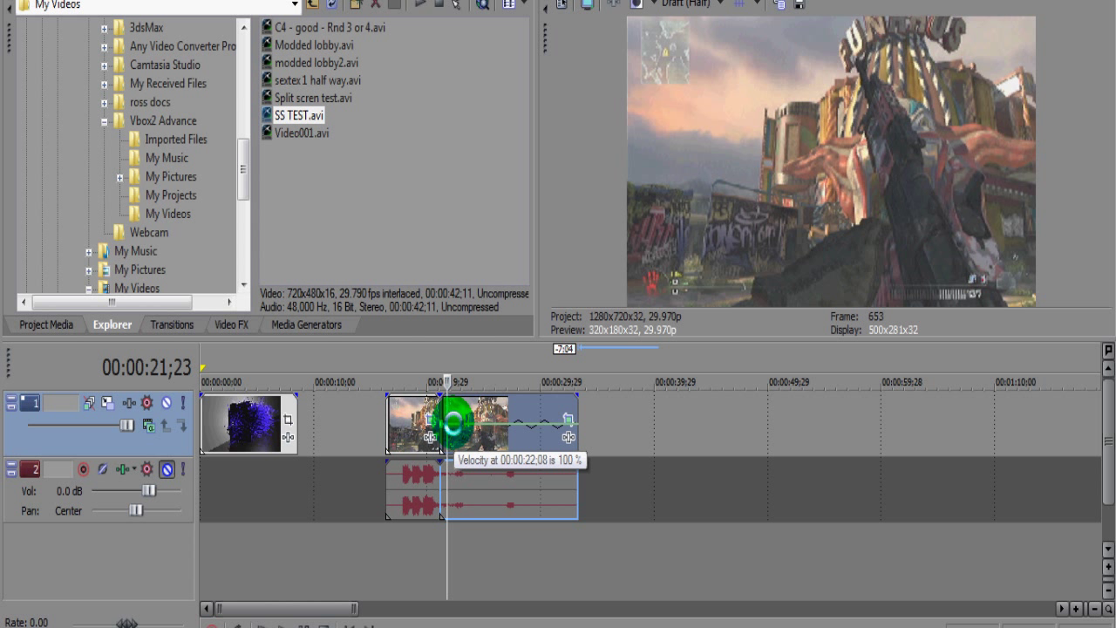
Lower the velocity to 93 %, make the video track taller, then pull velocity to 80 %.
left_click_drag(453, 424, 452, 425)
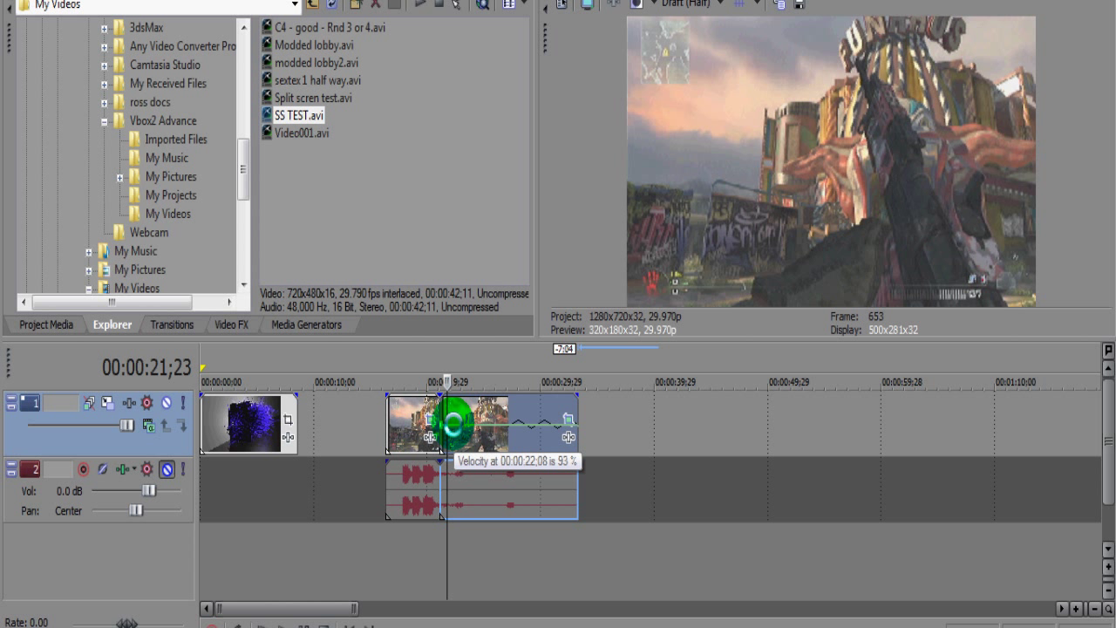
left_click_drag(453, 425, 453, 425)
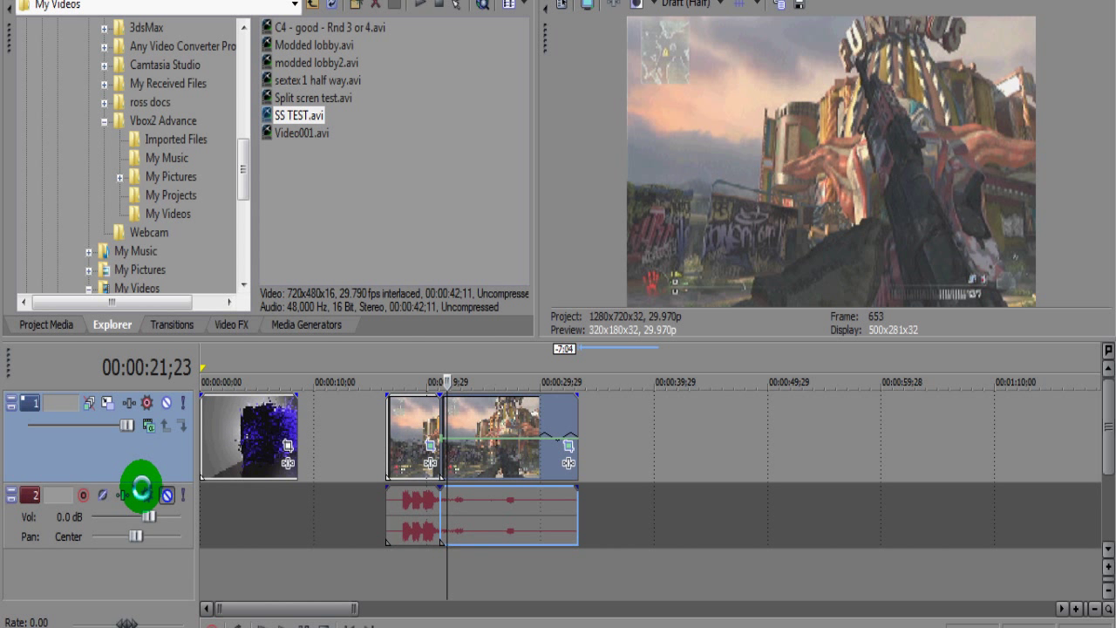
left_click_drag(139, 451, 137, 494)
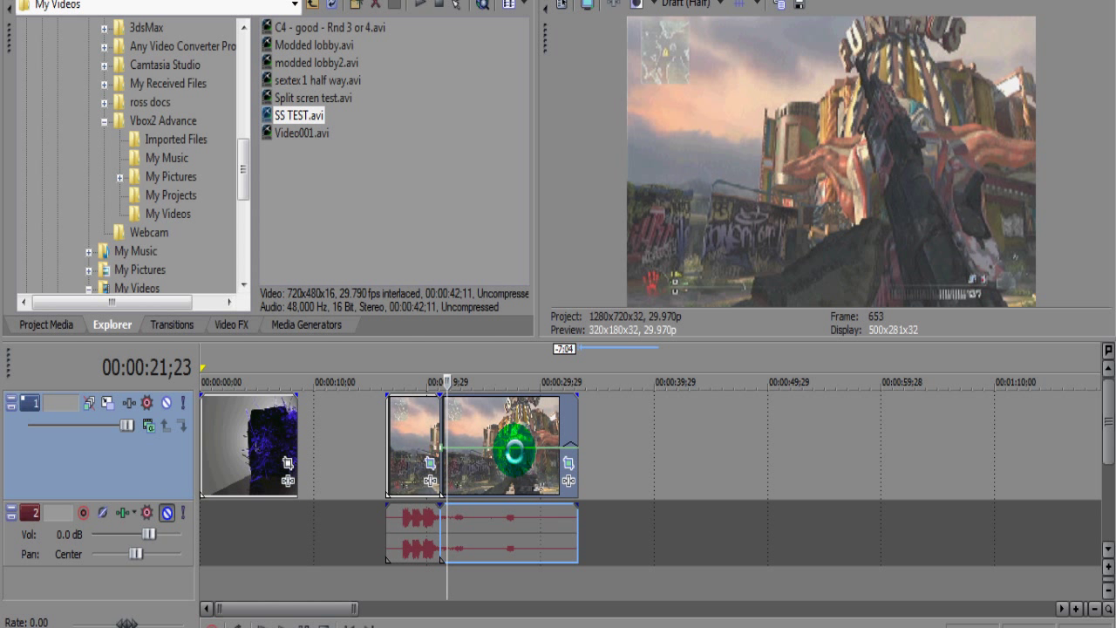
left_click_drag(514, 450, 509, 446)
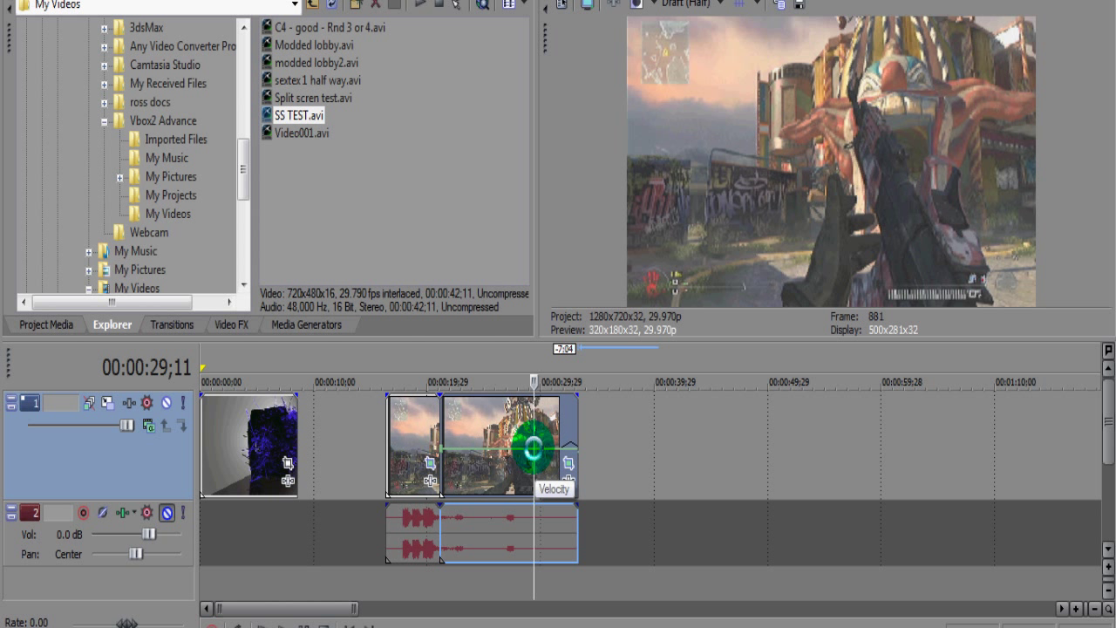
Raise the velocity envelope to 168 % from 00:00:29;24.
mouse_move(534, 449)
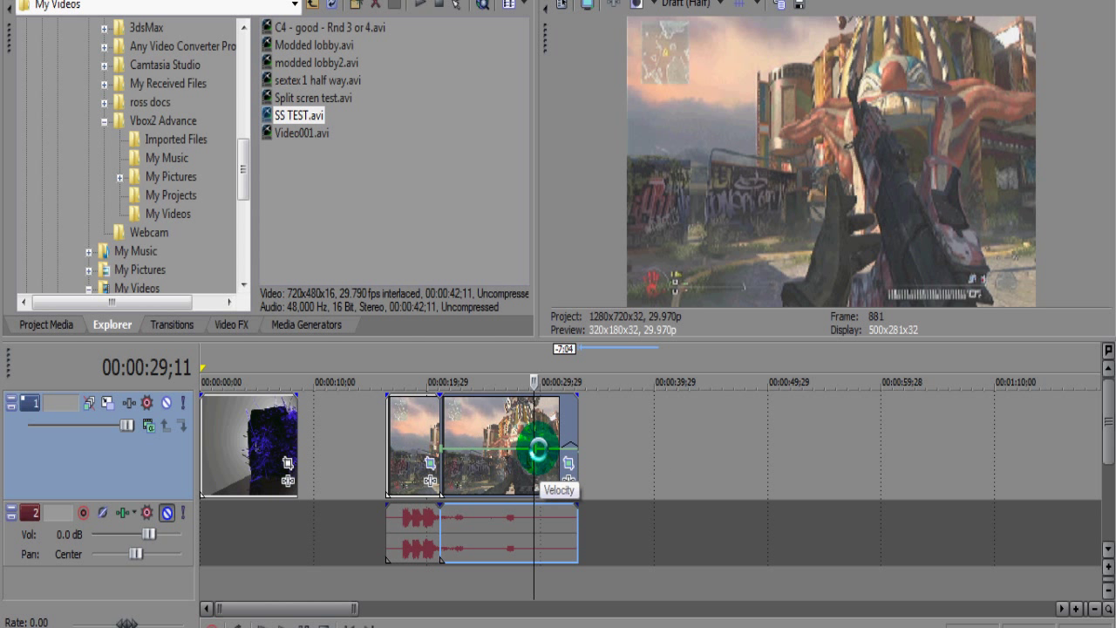
left_click(538, 448)
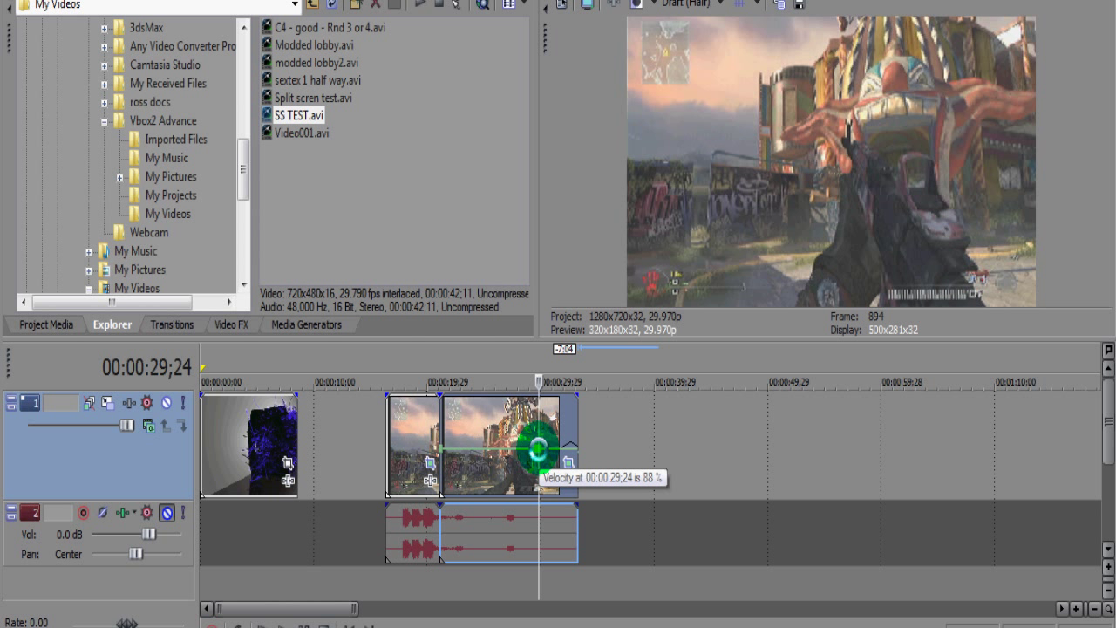
scroll(539, 448, "up", 3)
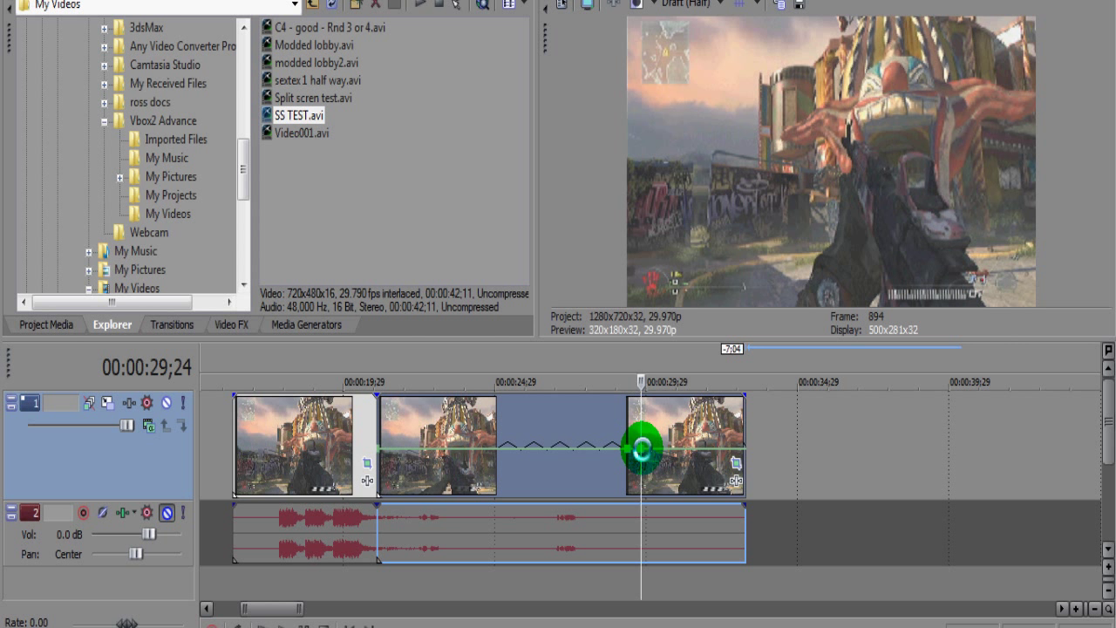
left_click_drag(642, 449, 642, 420)
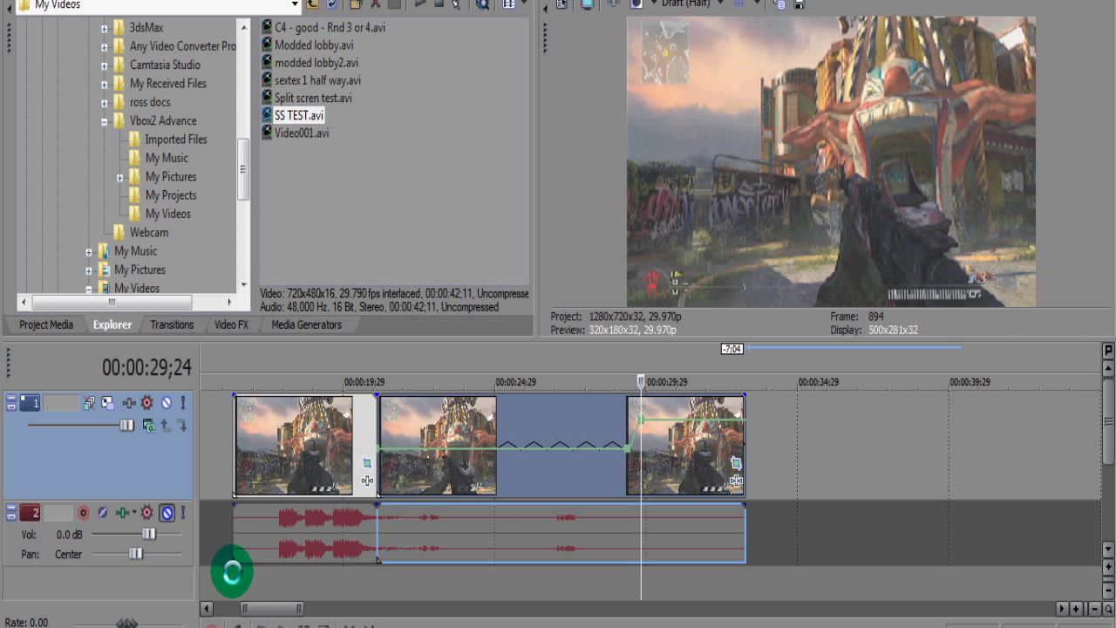
Play the speed-ramped clip from before the slow-motion reload, then stop.
left_click(232, 568)
left_click(278, 619)
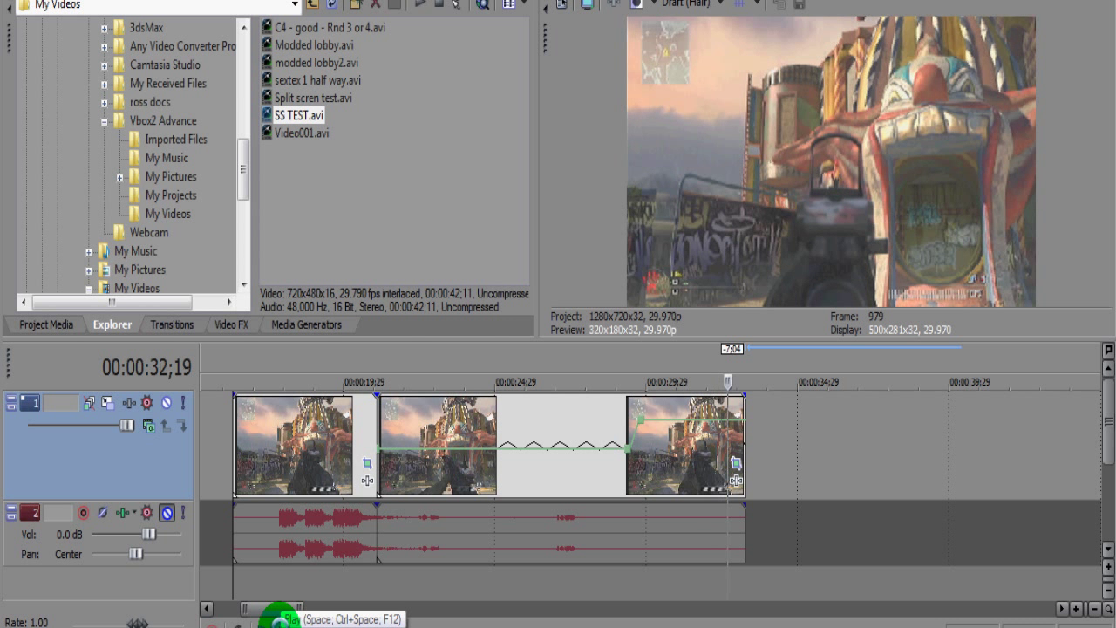
left_click(304, 621)
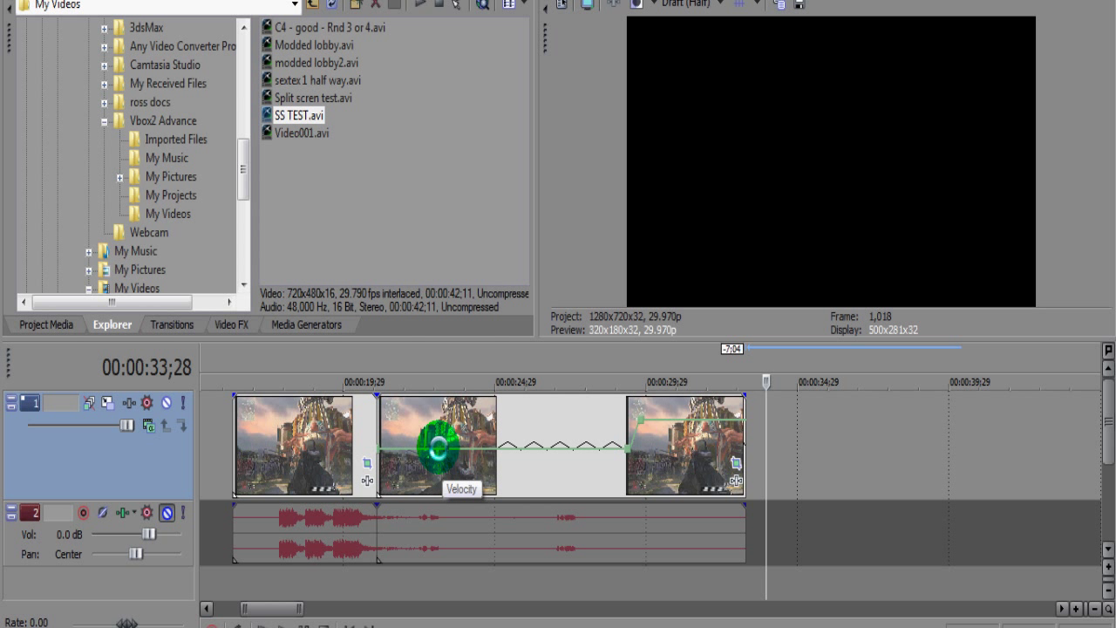
left_click(476, 443)
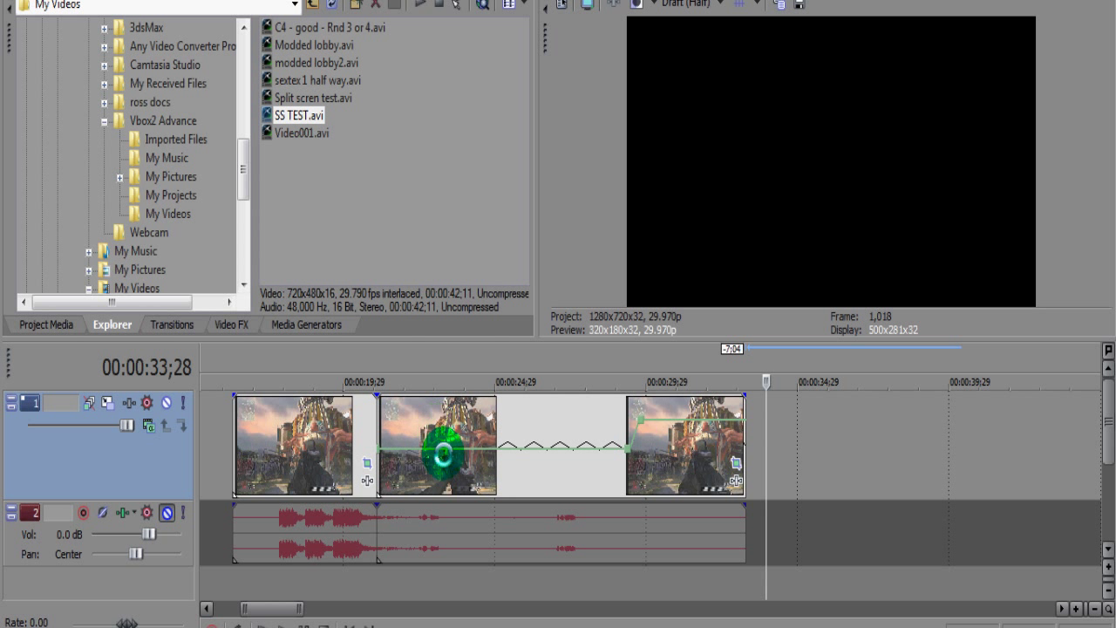
left_click(451, 450)
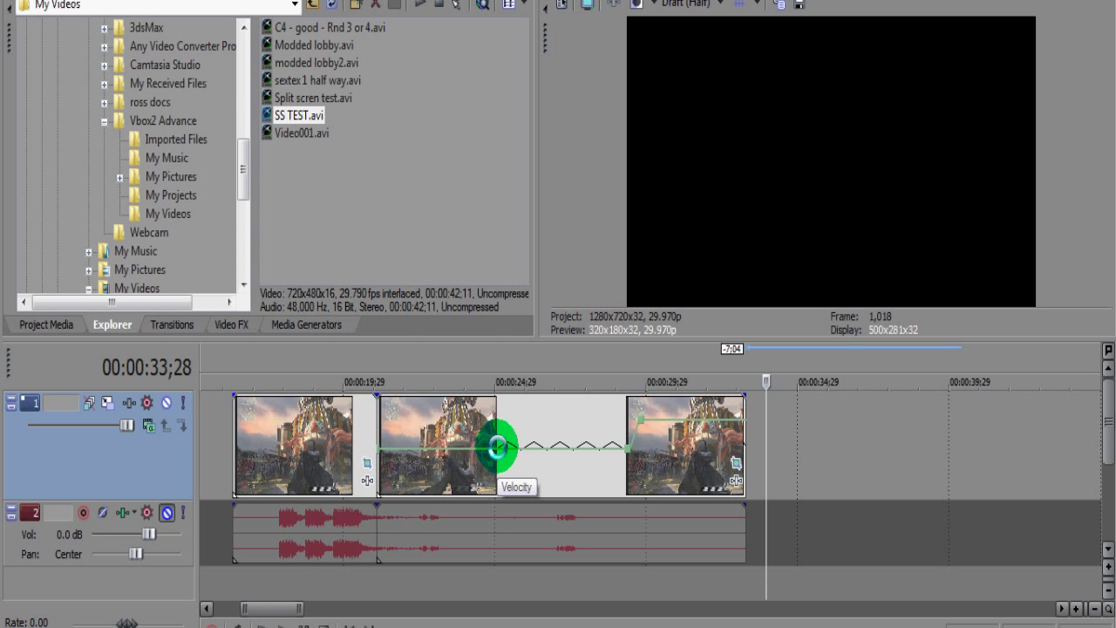